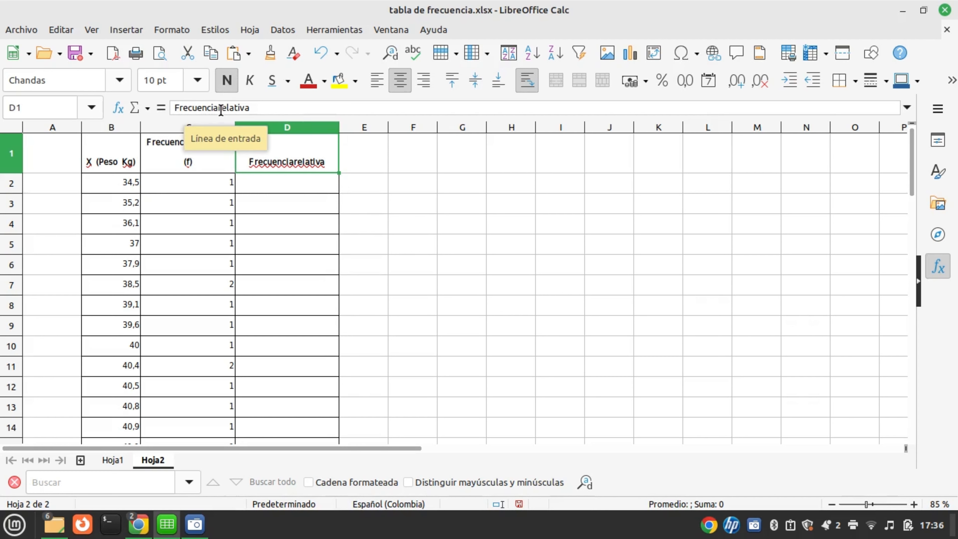
# - Correct the heading in D1 to read "Frecuencia relativa (fr)"
pyautogui.click(220, 109)
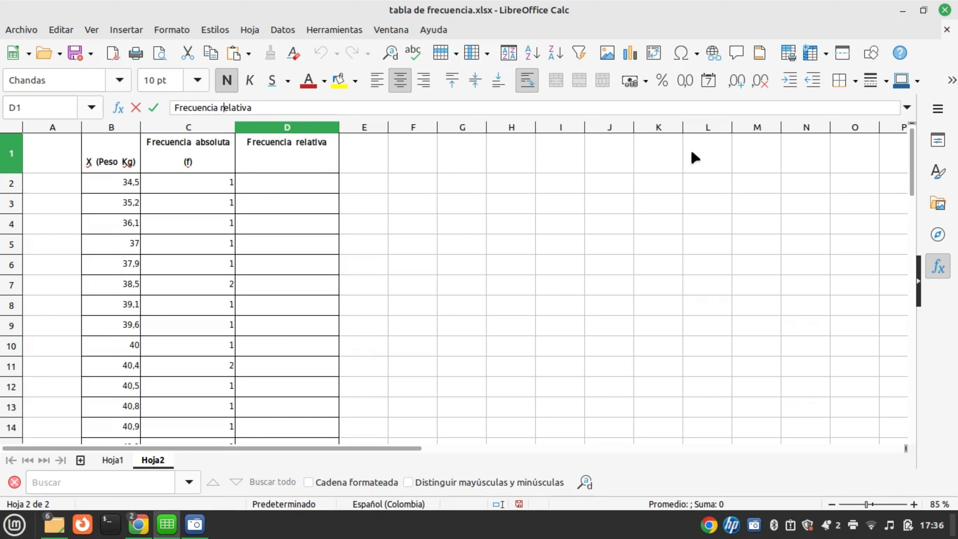
pyautogui.press('Right')
pyautogui.press('Right')
pyautogui.press('Right')
pyautogui.press('Right')
pyautogui.press('Right')
pyautogui.press('Right')
pyautogui.press('Right')
pyautogui.press('Right')
pyautogui.write('(')
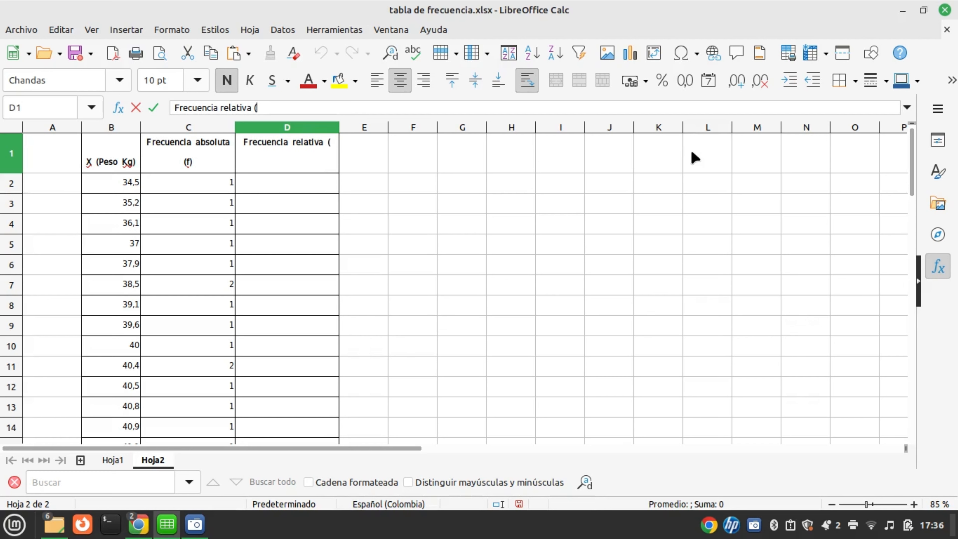
pyautogui.write('fr)')
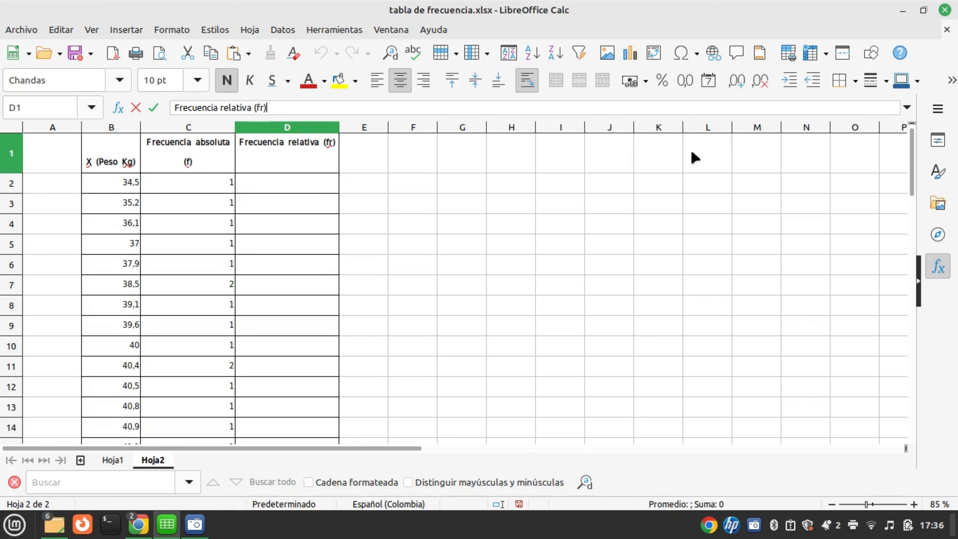
pyautogui.press('Return')
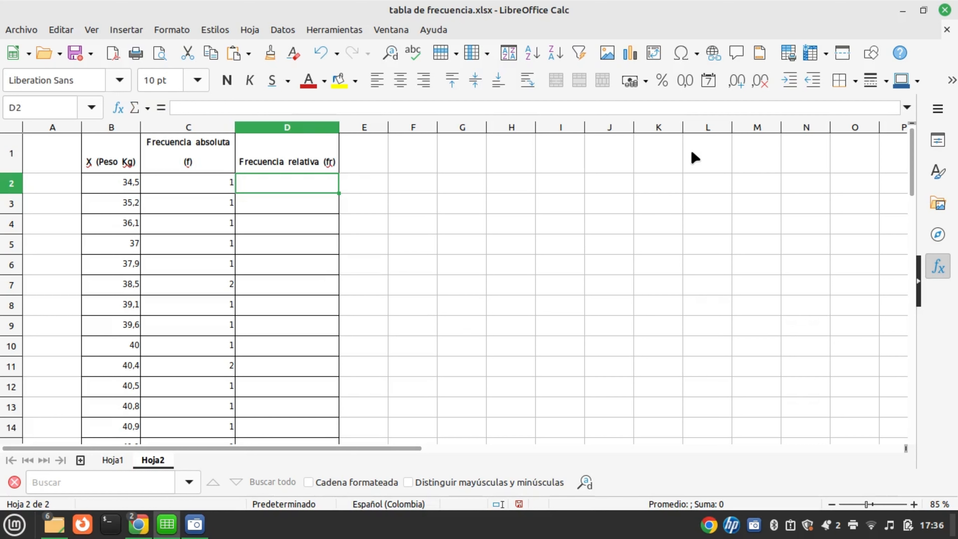
# - Calculate the relative frequencies in D2:D27 by filling down =C2/$C$28, and total them in D28
pyautogui.write('=')
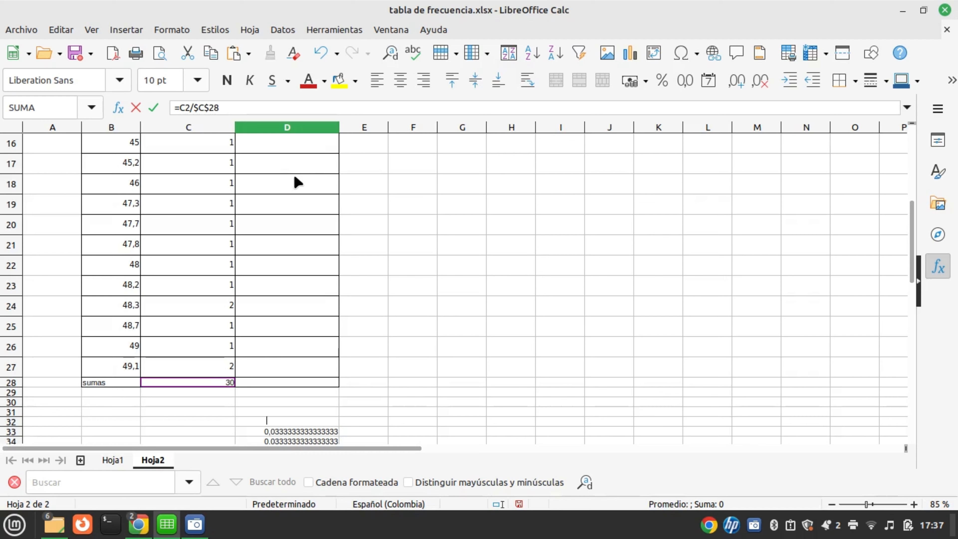
pyautogui.scroll(4, 294, 173)
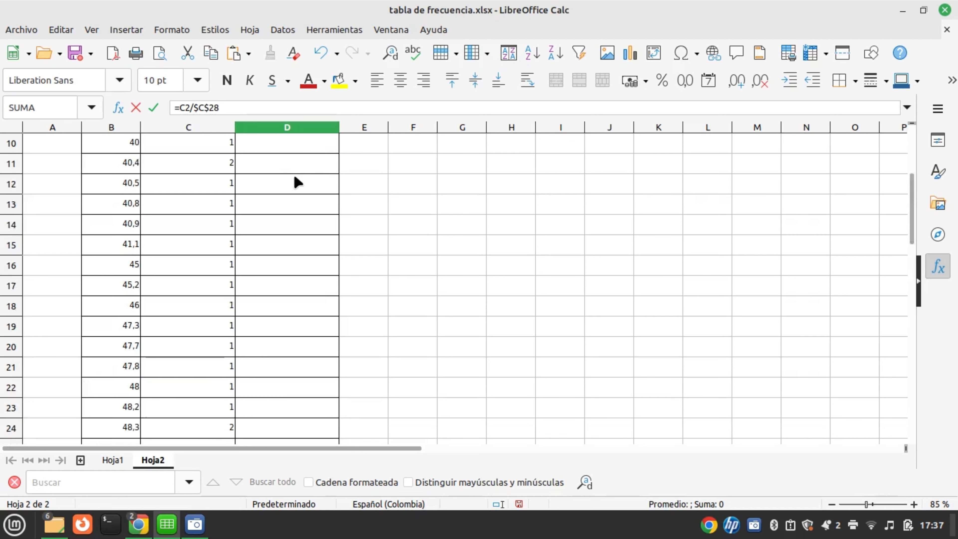
pyautogui.scroll(1, 294, 152)
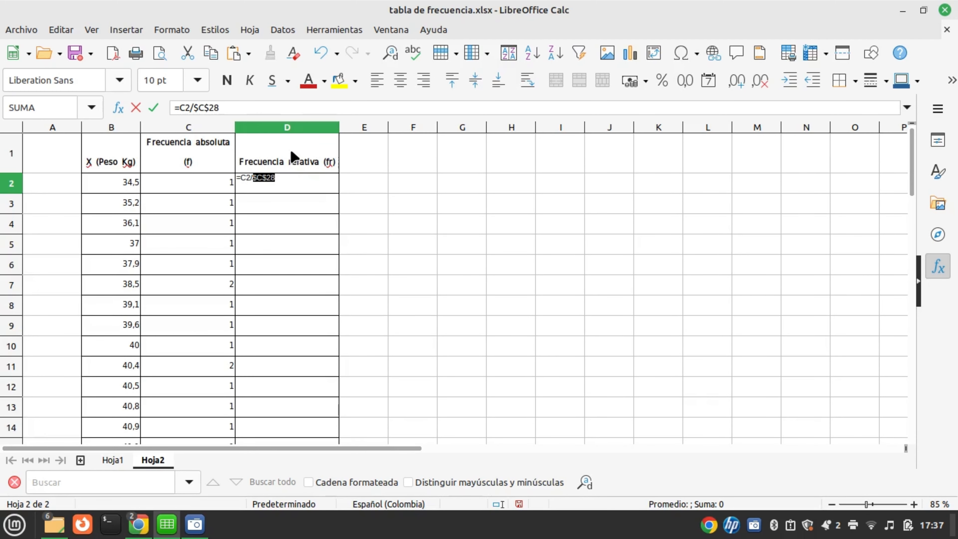
pyautogui.press('Return')
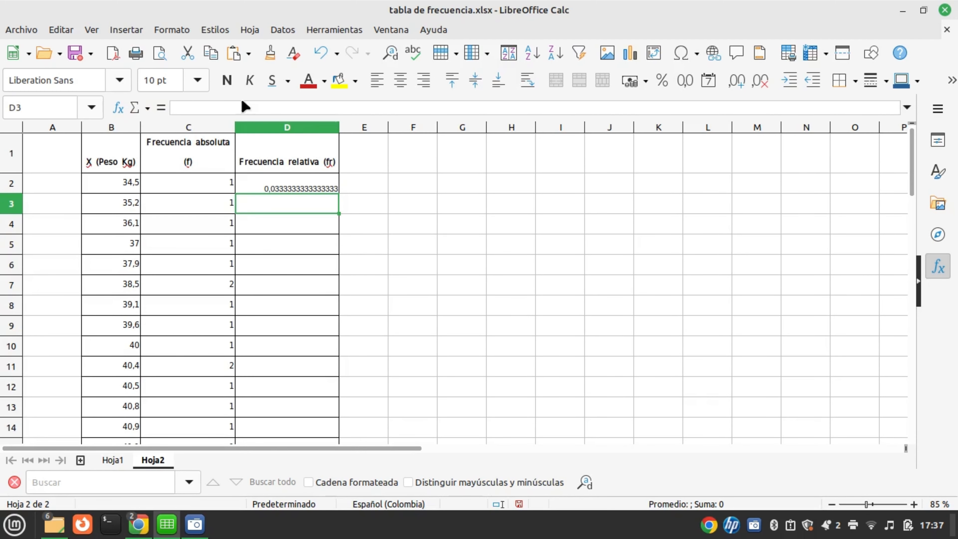
pyautogui.click(267, 172)
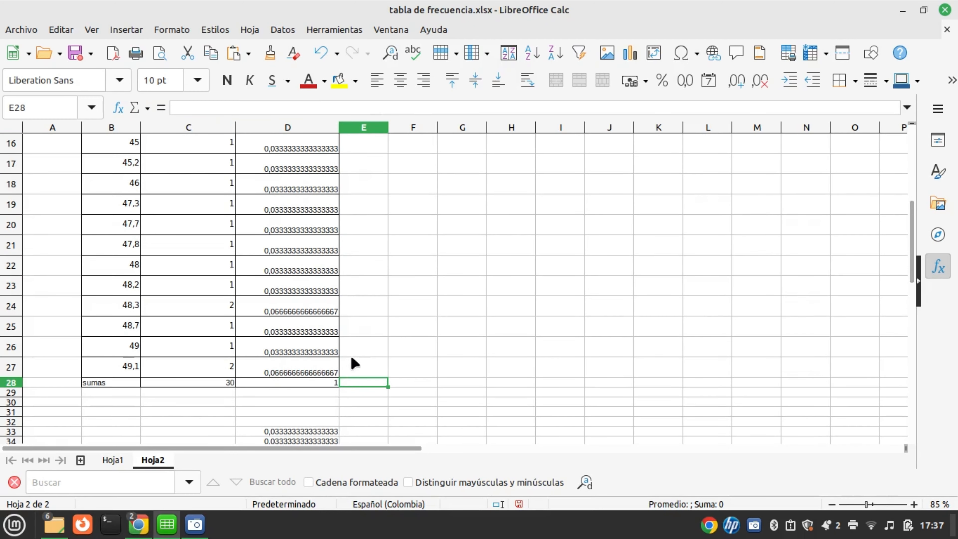
# - Enter the heading "frecuencia absoluta acumulada (F)" in E1
pyautogui.scroll(5, 350, 355)
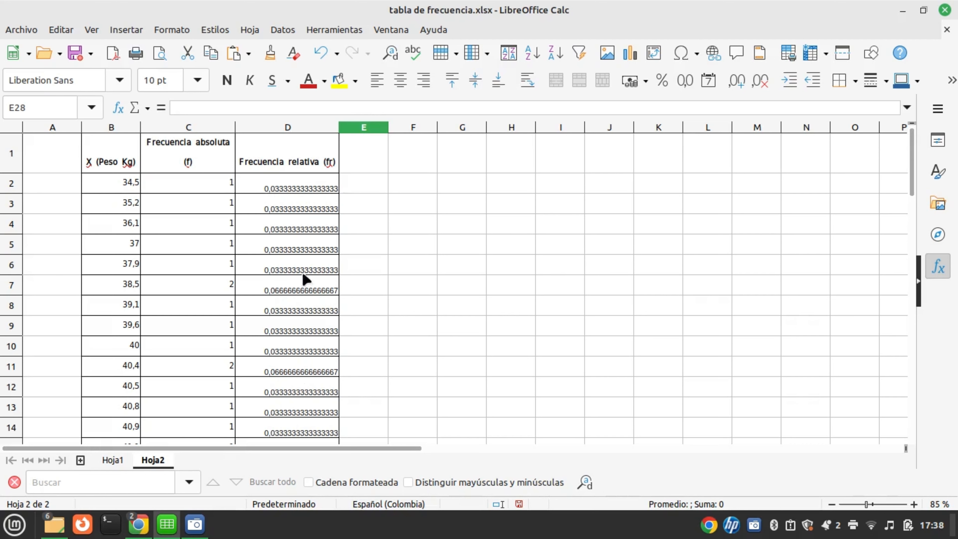
pyautogui.scroll(-8, 317, 229)
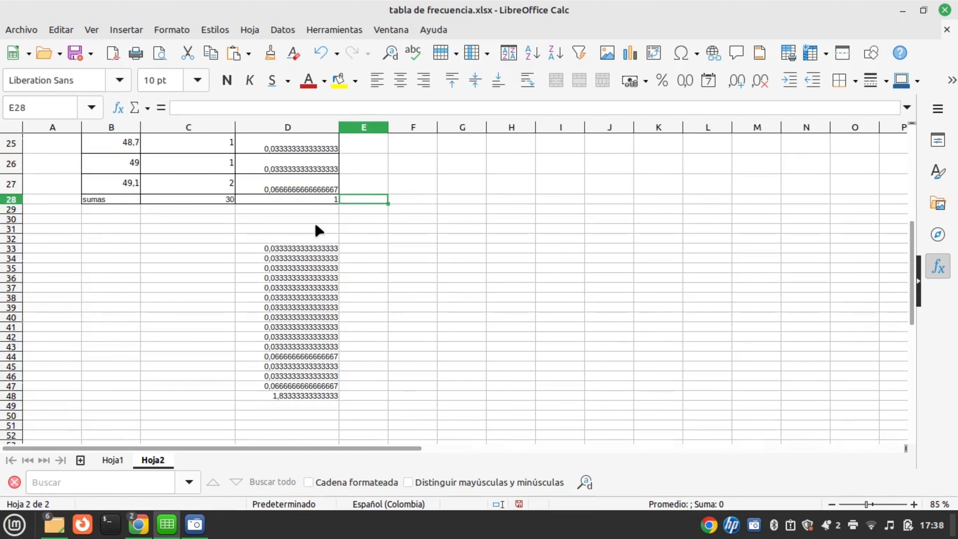
pyautogui.scroll(5, 316, 229)
pyautogui.scroll(3, 316, 229)
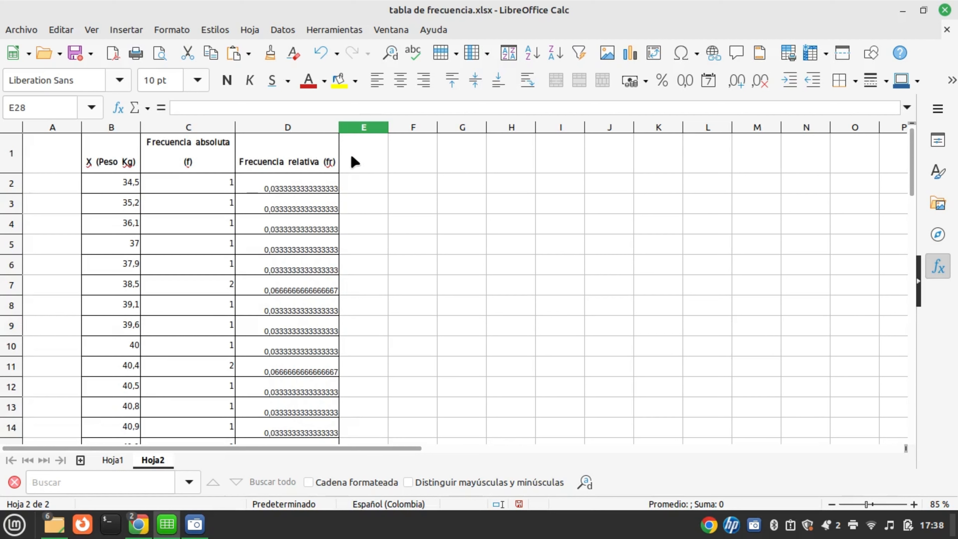
pyautogui.click(354, 161)
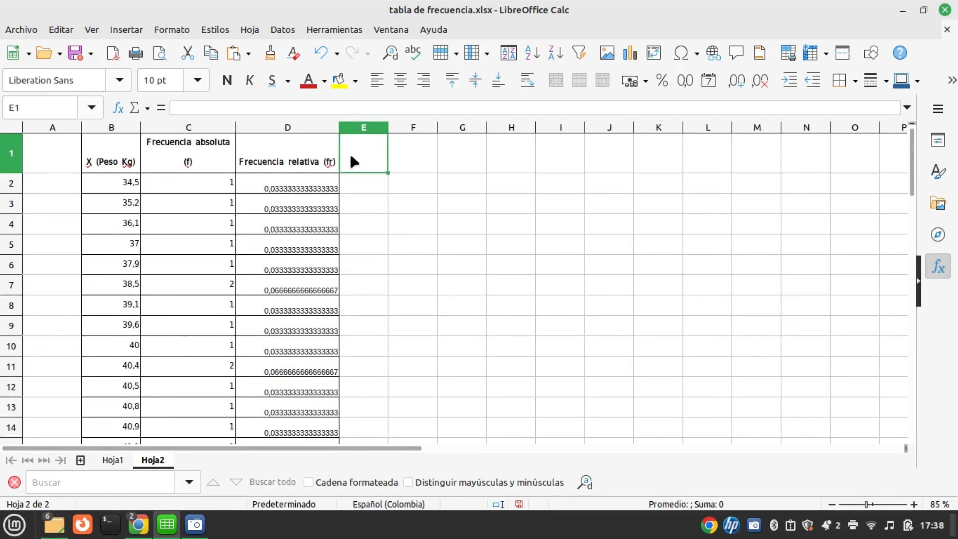
pyautogui.write('frecuencia absoluta acumulada (F)')
pyautogui.press('Return')
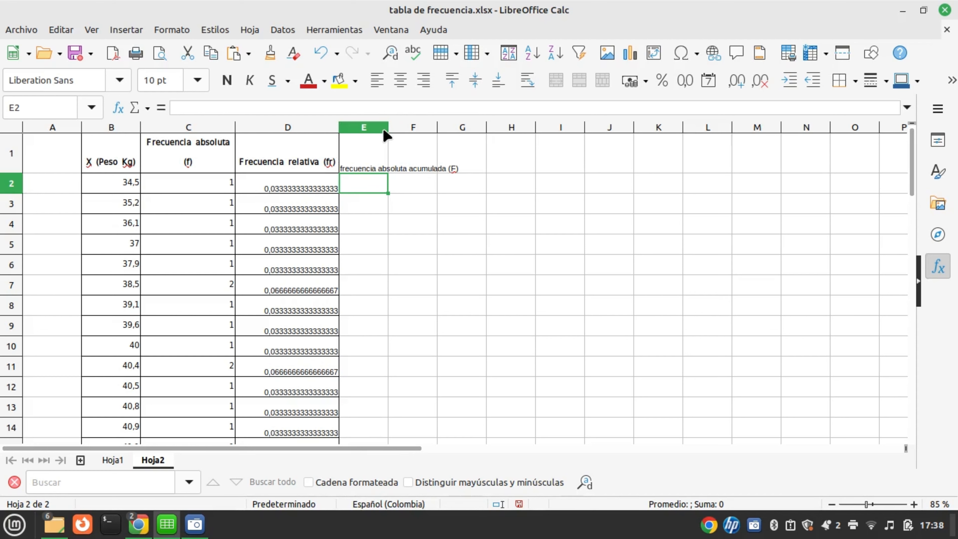
# - Widen column E and wrap the heading text in E1 onto two lines
pyautogui.moveTo(386, 127); pyautogui.dragTo(424, 126)
pyautogui.click(393, 147)
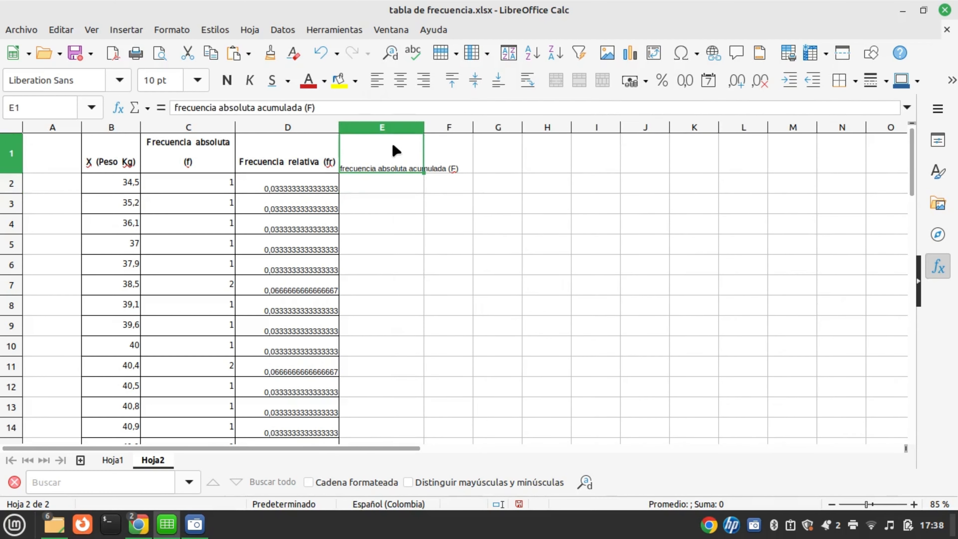
pyautogui.press('Return')
# - Start the cumulative absolute frequency with the formulas =C2 in E2 and =C3+E2 in E3
pyautogui.write('=')
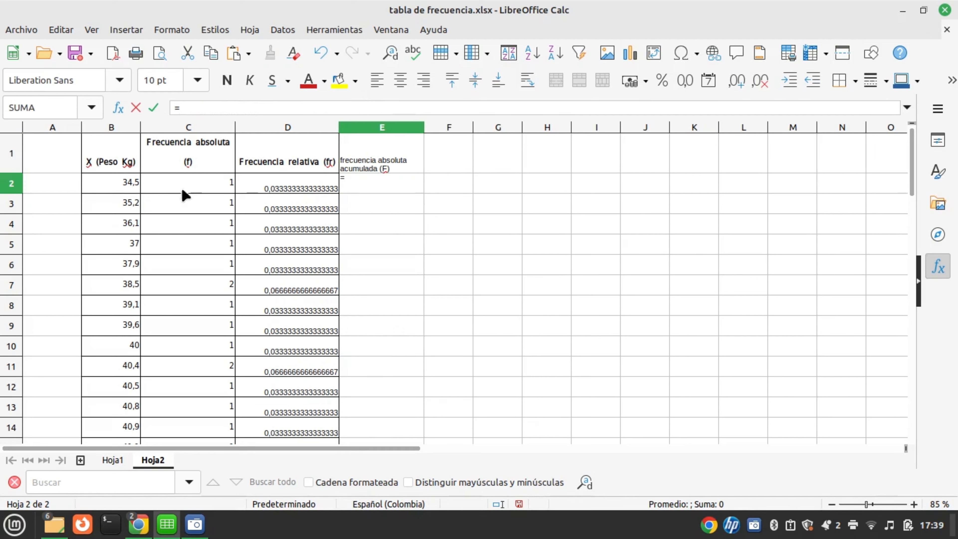
pyautogui.click(212, 177)
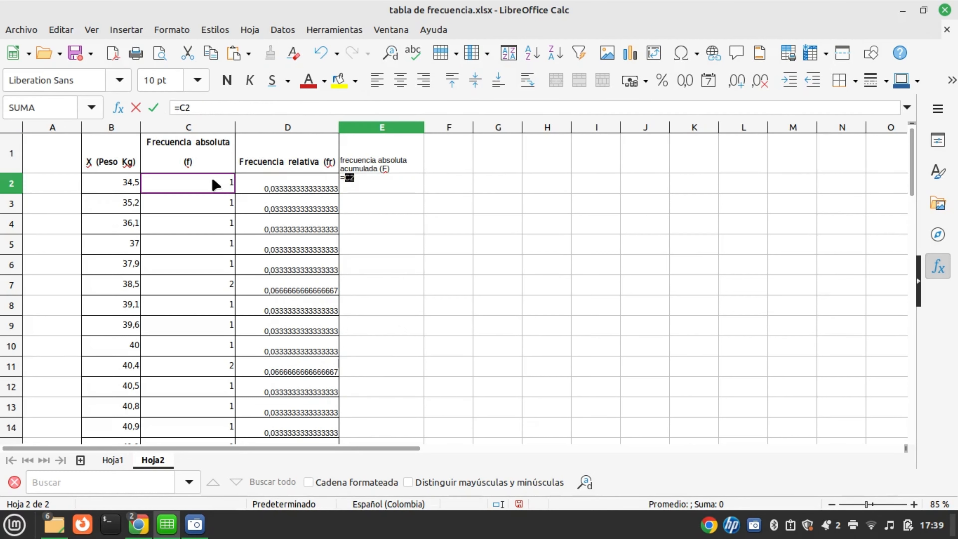
pyautogui.press('Return')
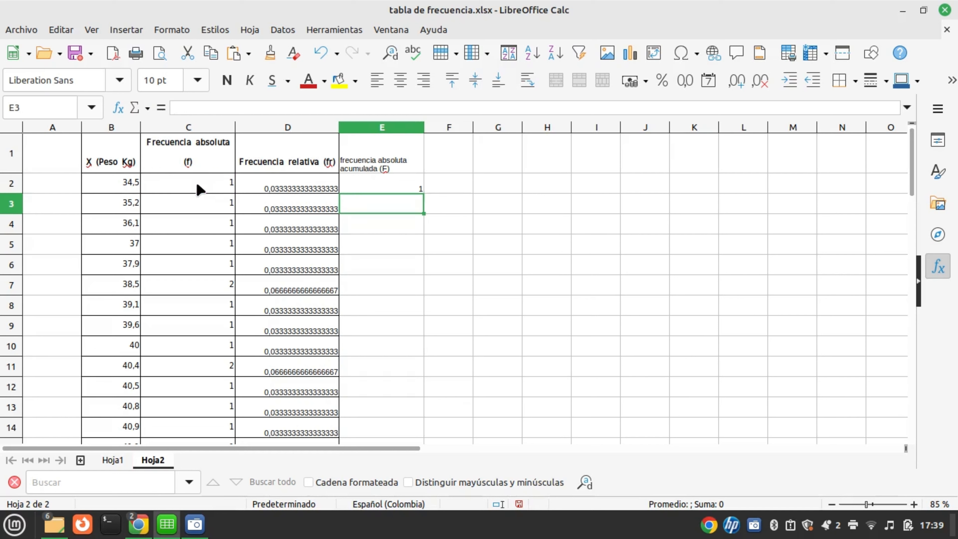
pyautogui.write('=')
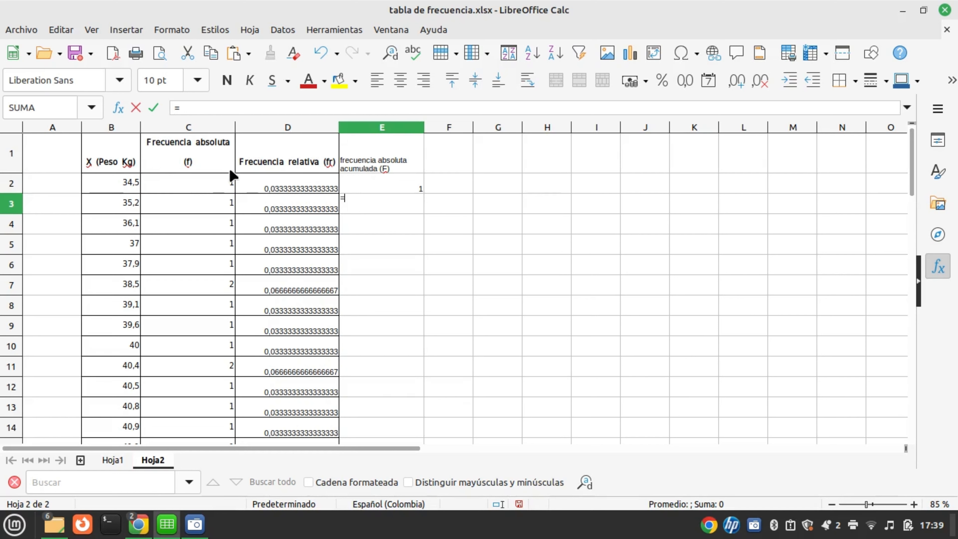
pyautogui.click(197, 199)
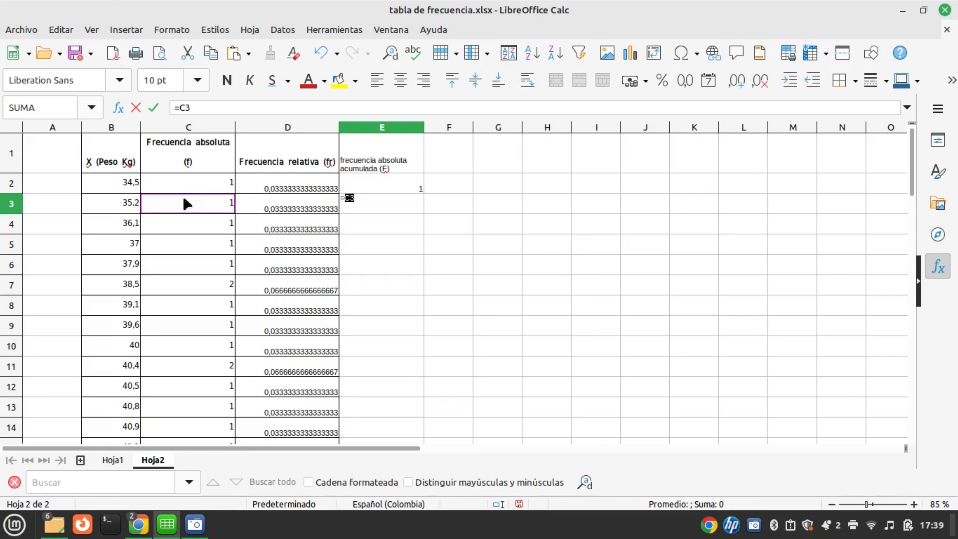
pyautogui.write('+')
pyautogui.click(416, 185)
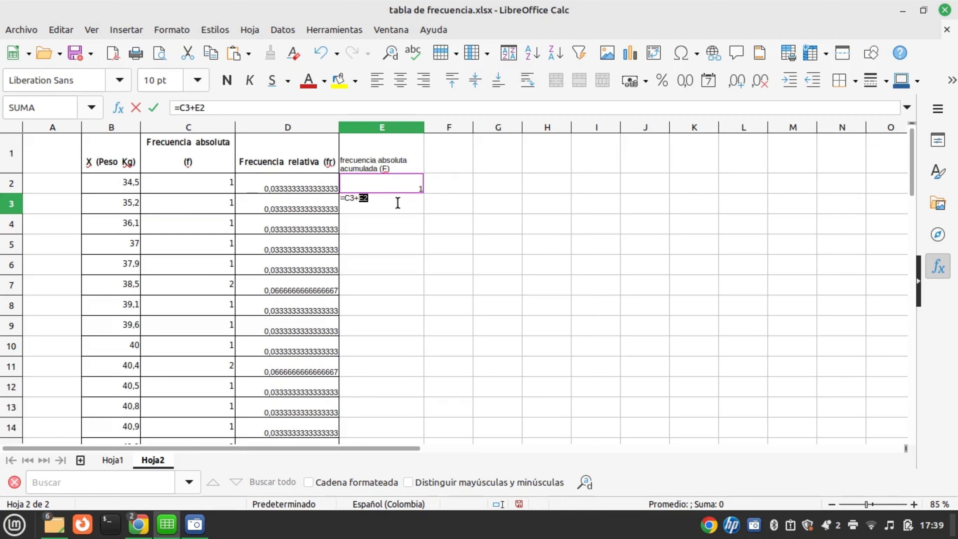
pyautogui.press('Return')
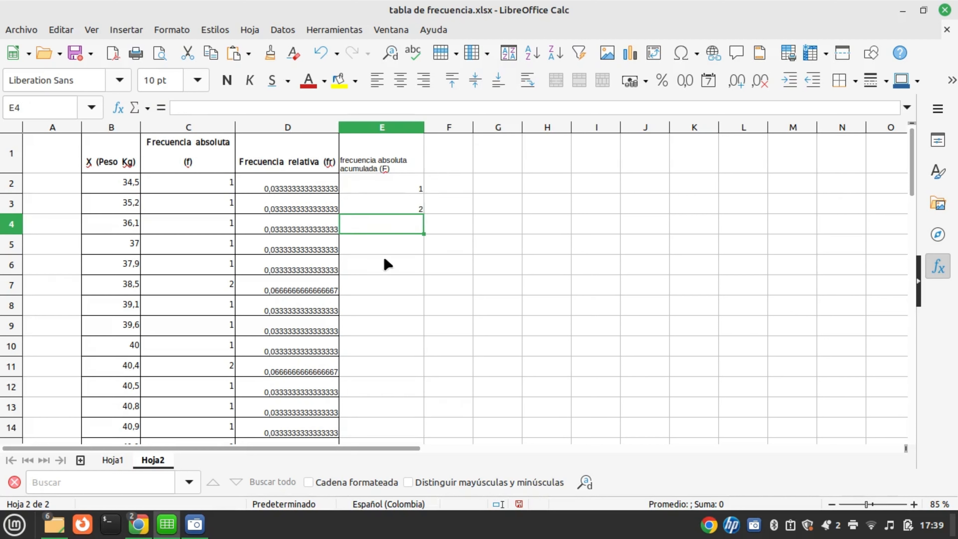
# - Fill the E3 cumulative formula down to E27 and apply all inner and outer borders to E3:E27
pyautogui.click(402, 204)
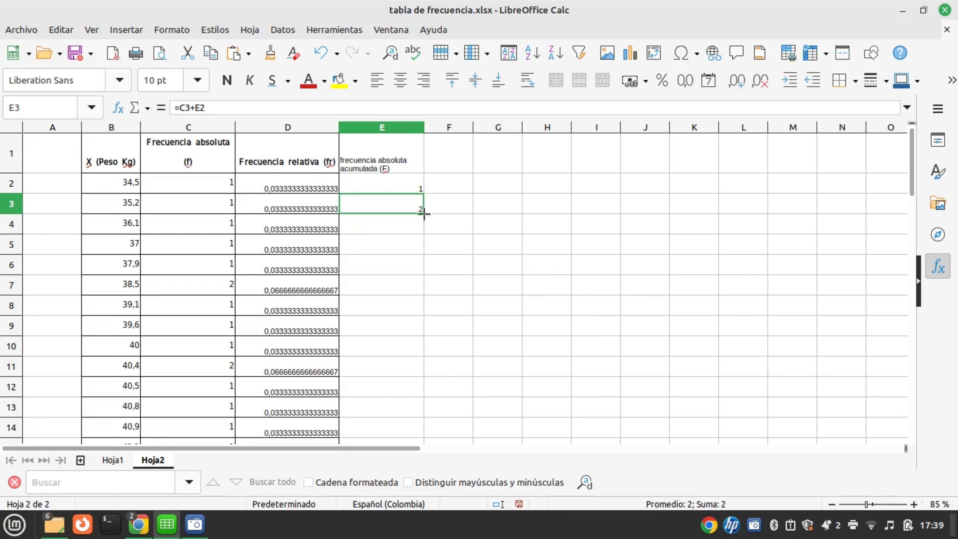
pyautogui.moveTo(423, 211); pyautogui.dragTo(406, 394)
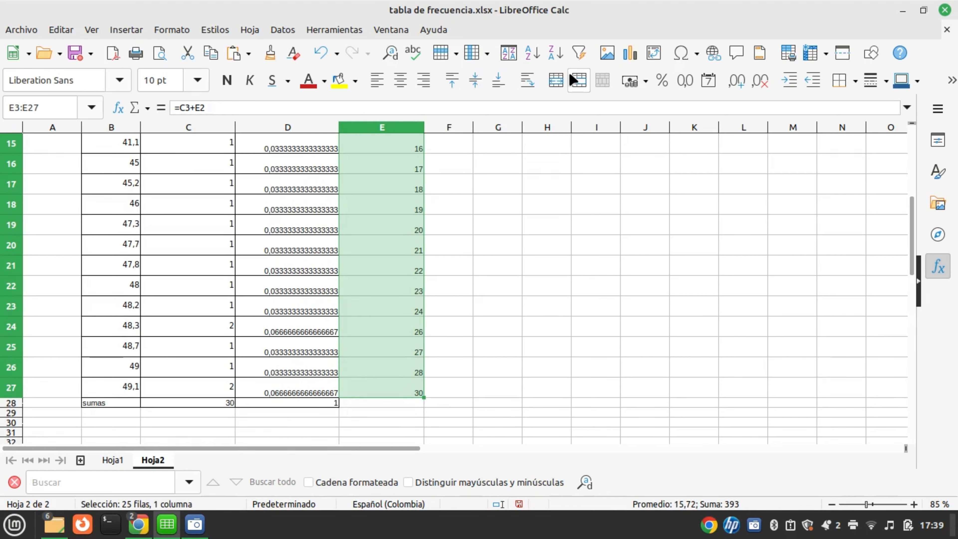
pyautogui.click(855, 81)
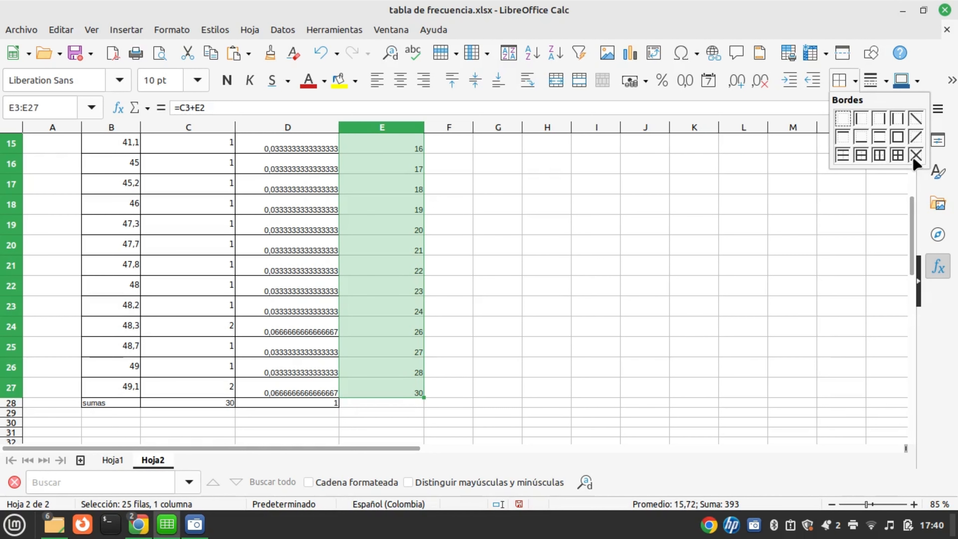
pyautogui.click(897, 154)
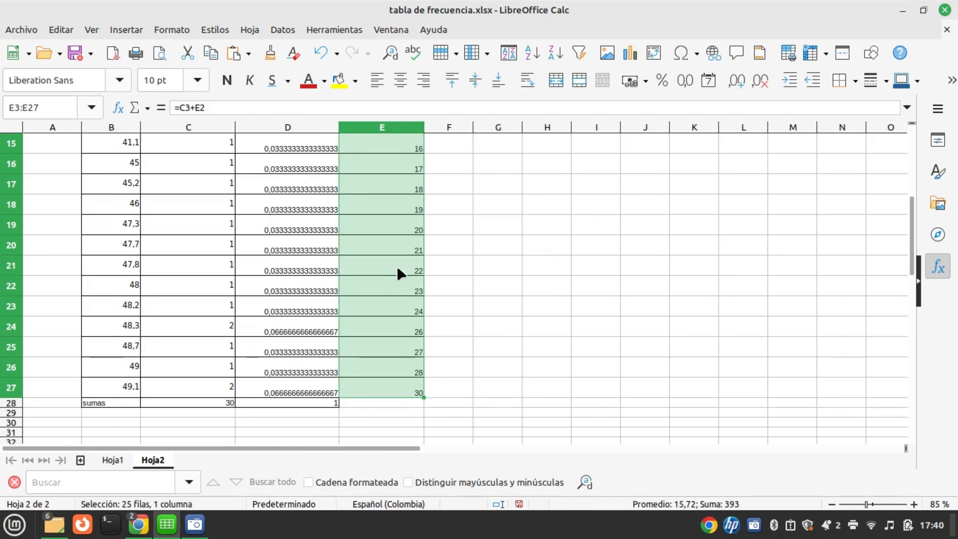
# - Enter the heading "frecuencia relativa acumulada (Fr)" in F1 and the formula =D2 in F2
pyautogui.scroll(5, 555, 260)
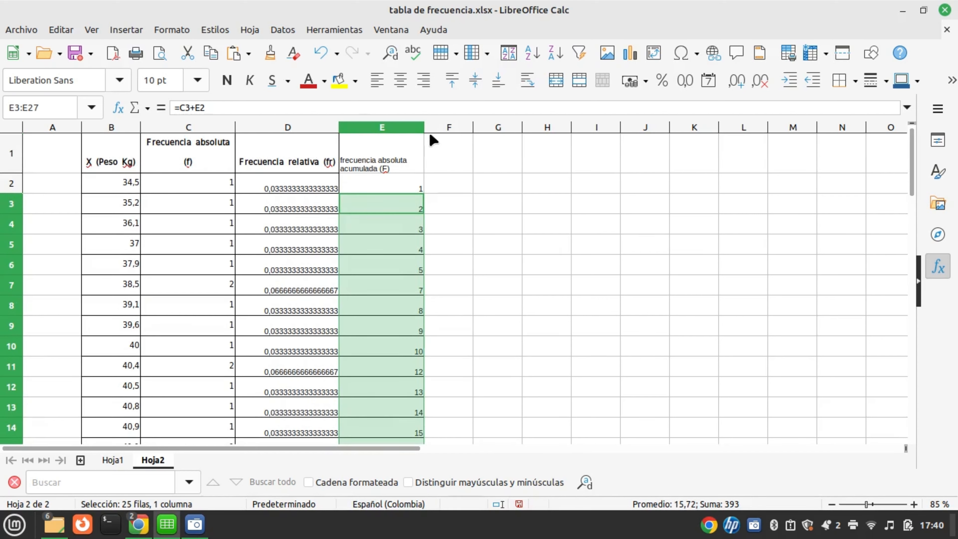
pyautogui.click(462, 163)
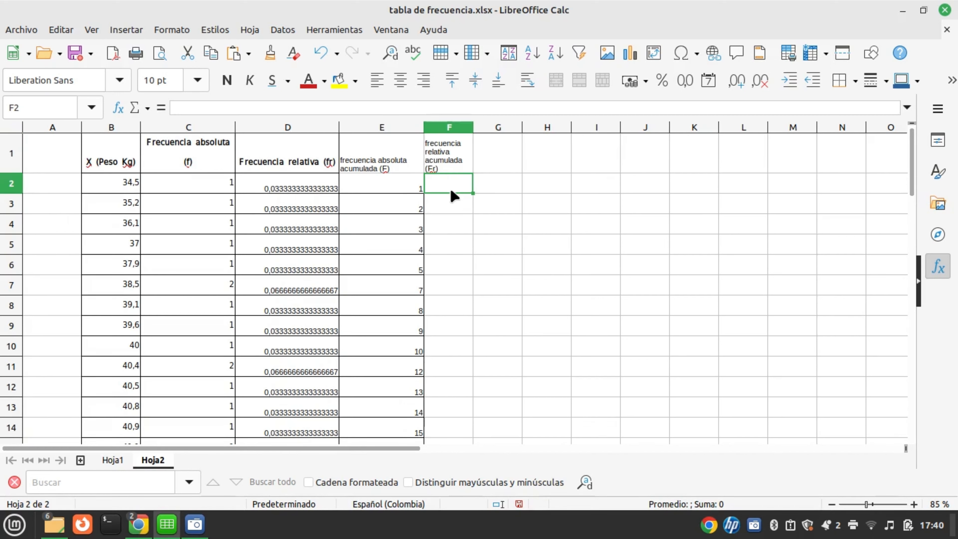
pyautogui.write('=')
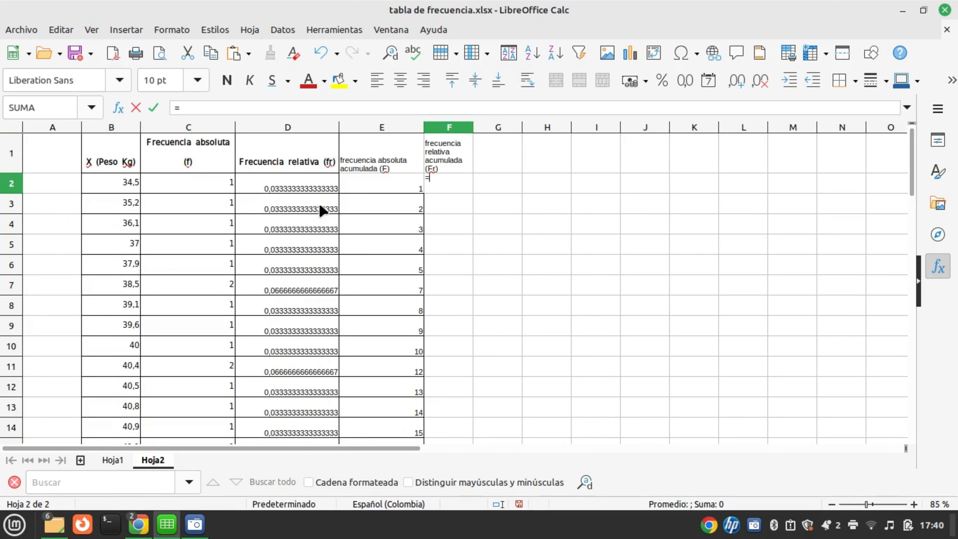
pyautogui.click(329, 187)
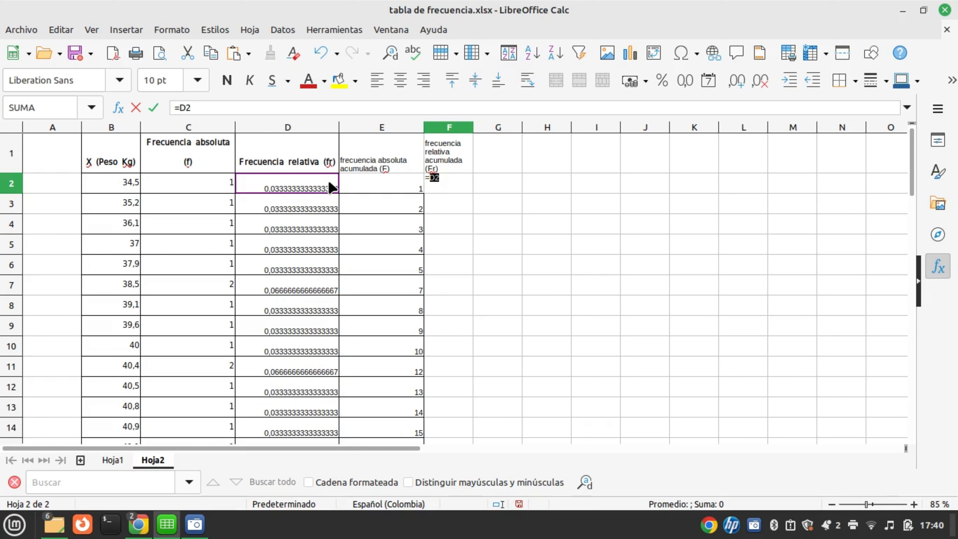
pyautogui.press('Return')
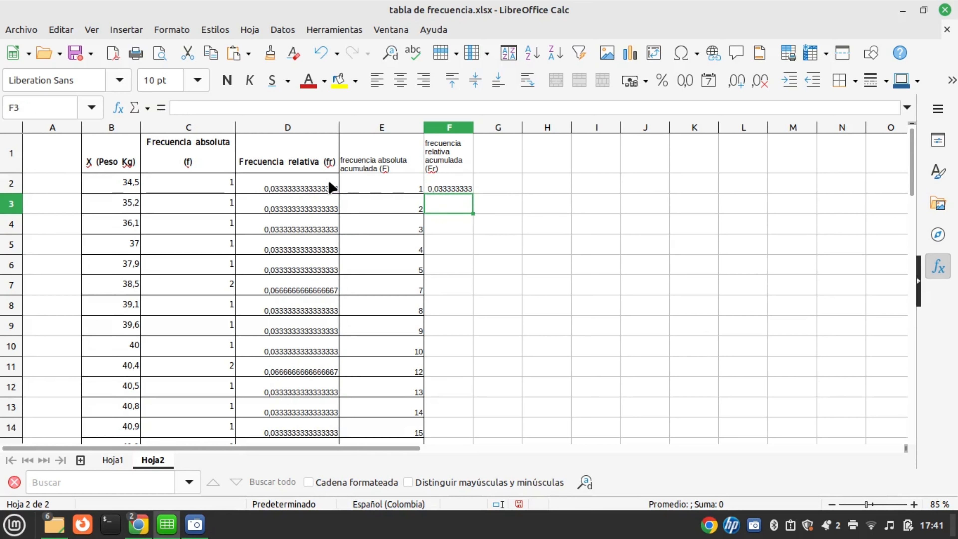
# - Enter the running-total formula =F2+D3 in F3 for the cumulative relative frequency
pyautogui.write('=')
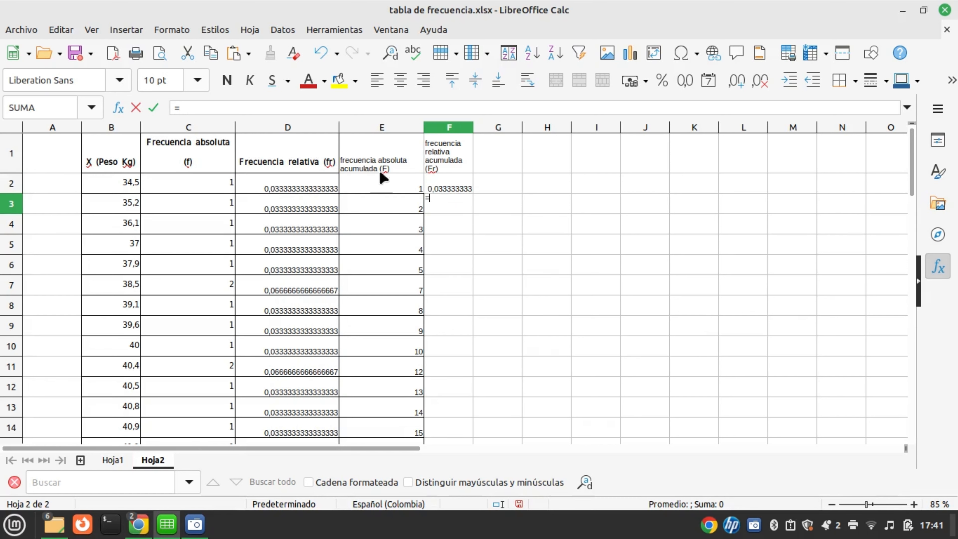
pyautogui.click(467, 189)
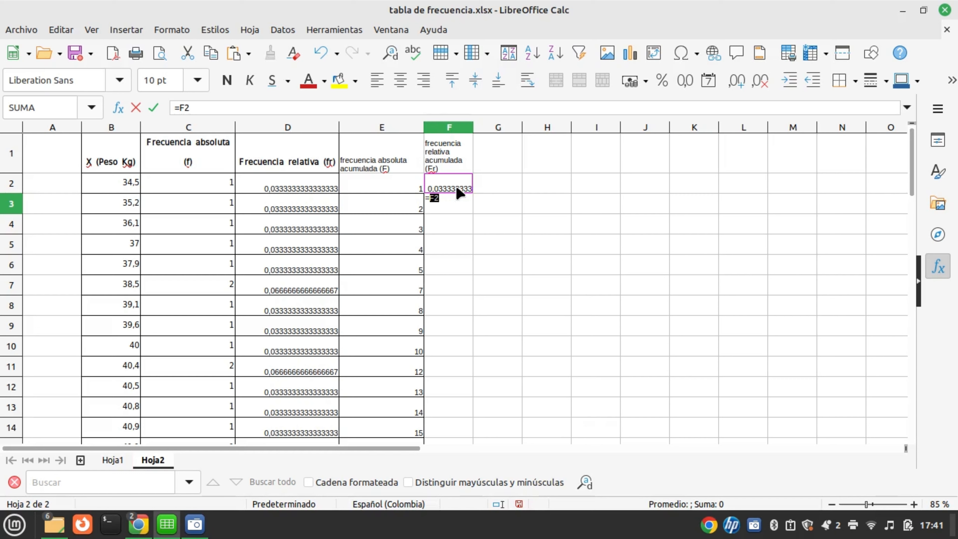
pyautogui.write('+')
pyautogui.click(307, 203)
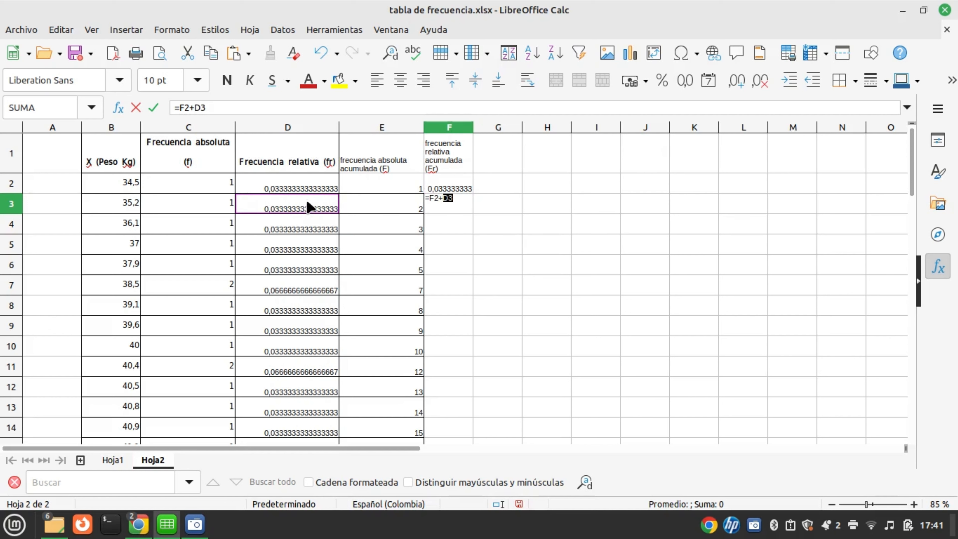
pyautogui.press('Return')
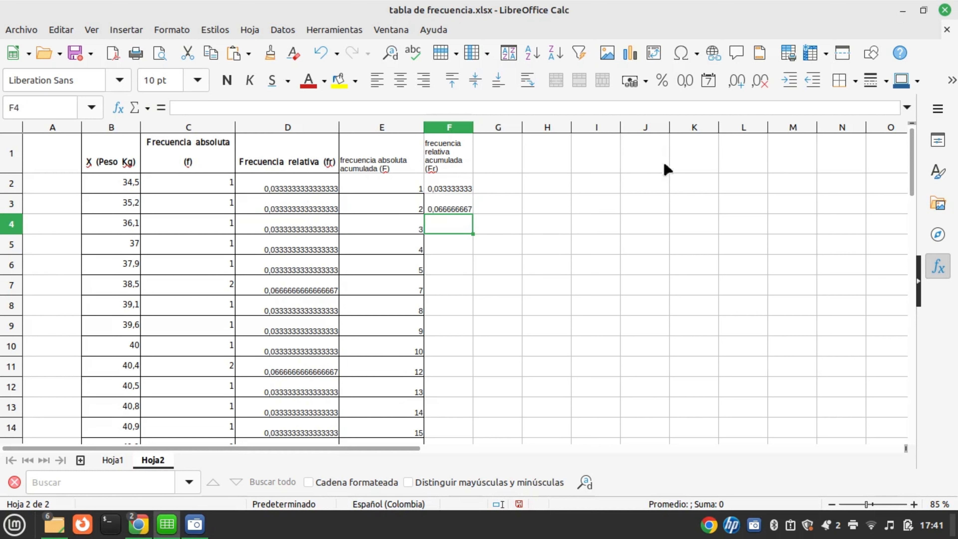
# - Fill the F3 formula down to F27 and apply all inner and outer borders to F3:F27
pyautogui.click(471, 204)
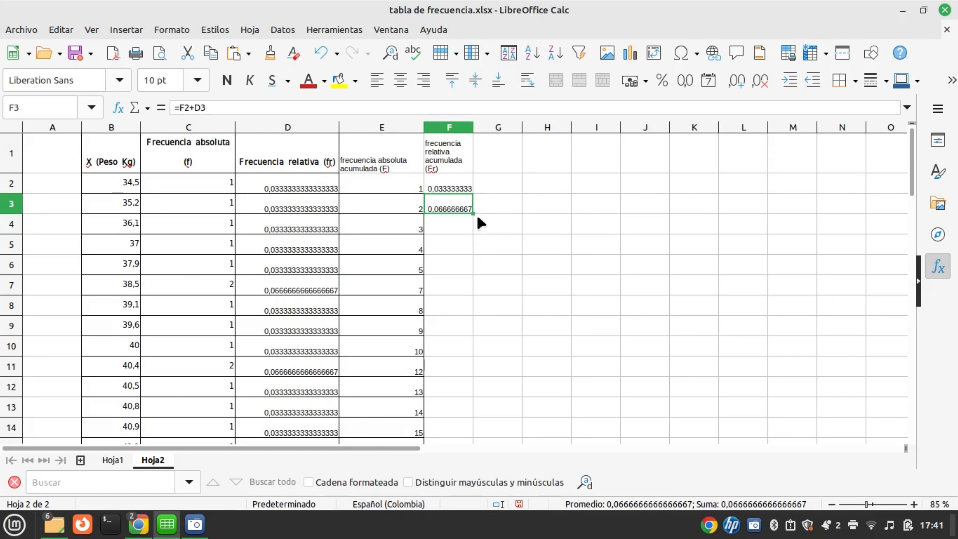
pyautogui.doubleClick(471, 212)
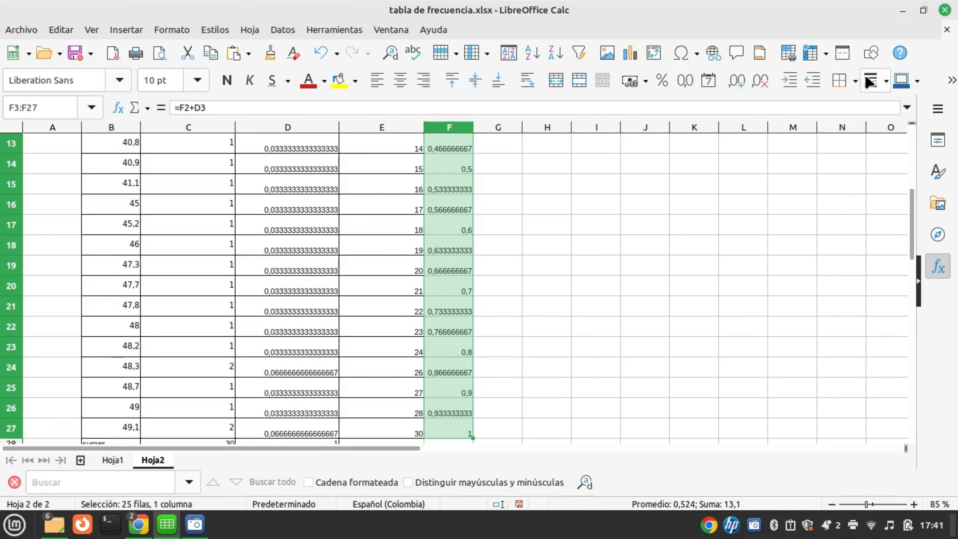
pyautogui.click(854, 81)
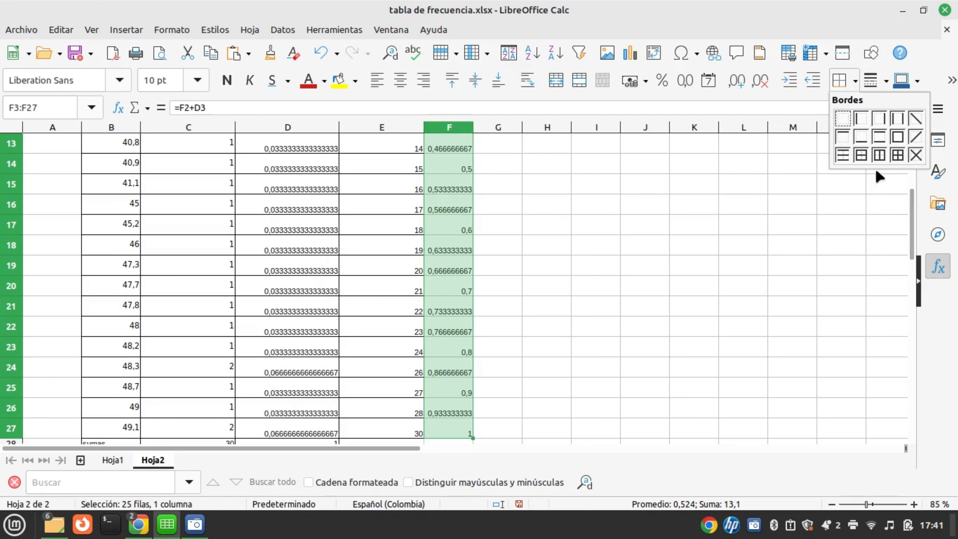
pyautogui.click(892, 153)
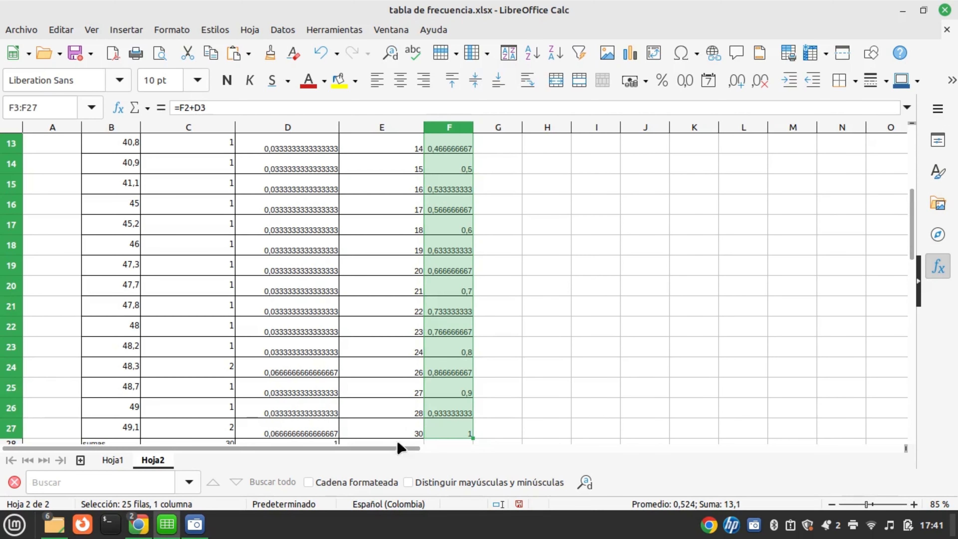
pyautogui.click(458, 428)
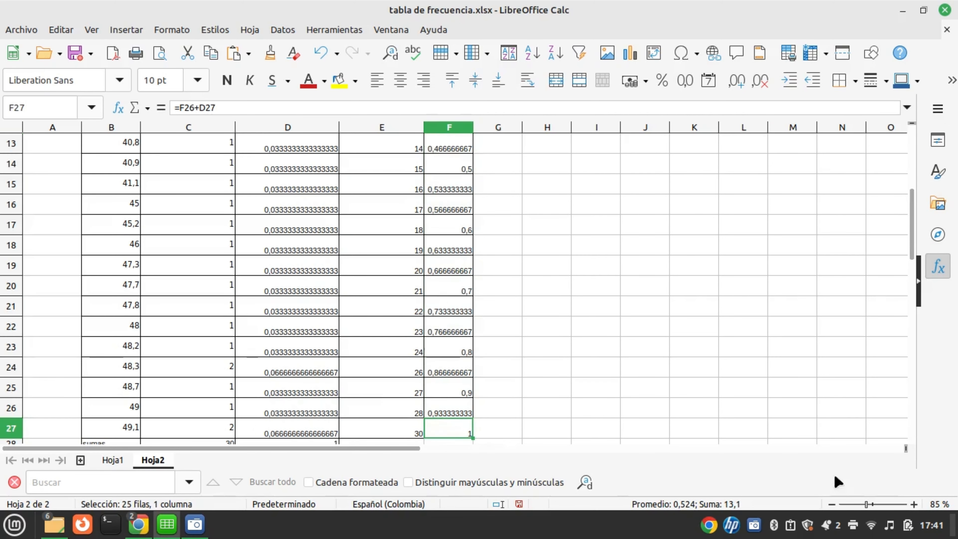